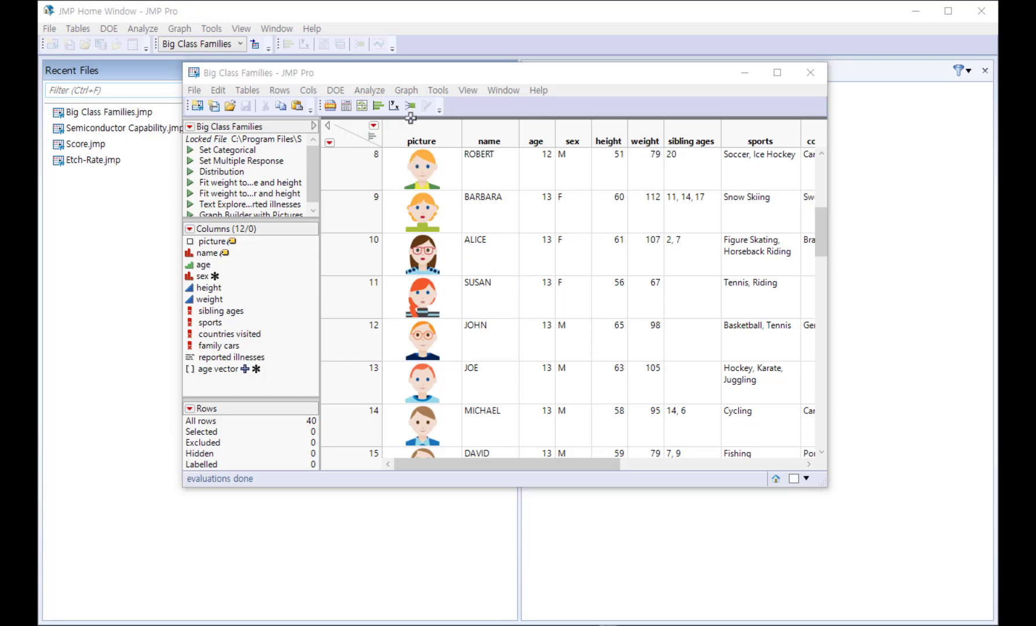
left_click(409, 91)
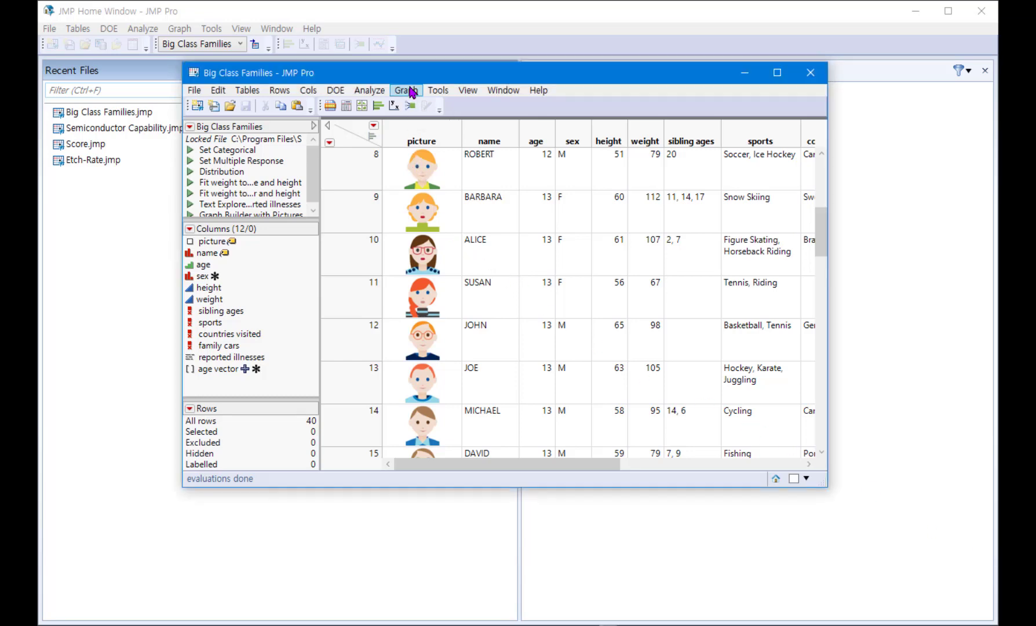
left_click(408, 91)
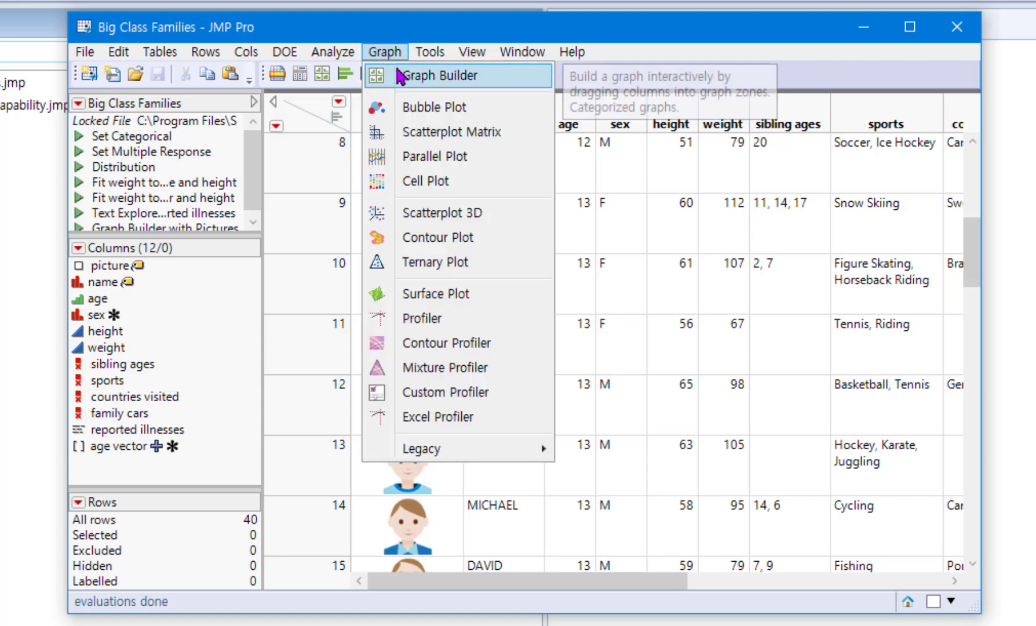
left_click(460, 58)
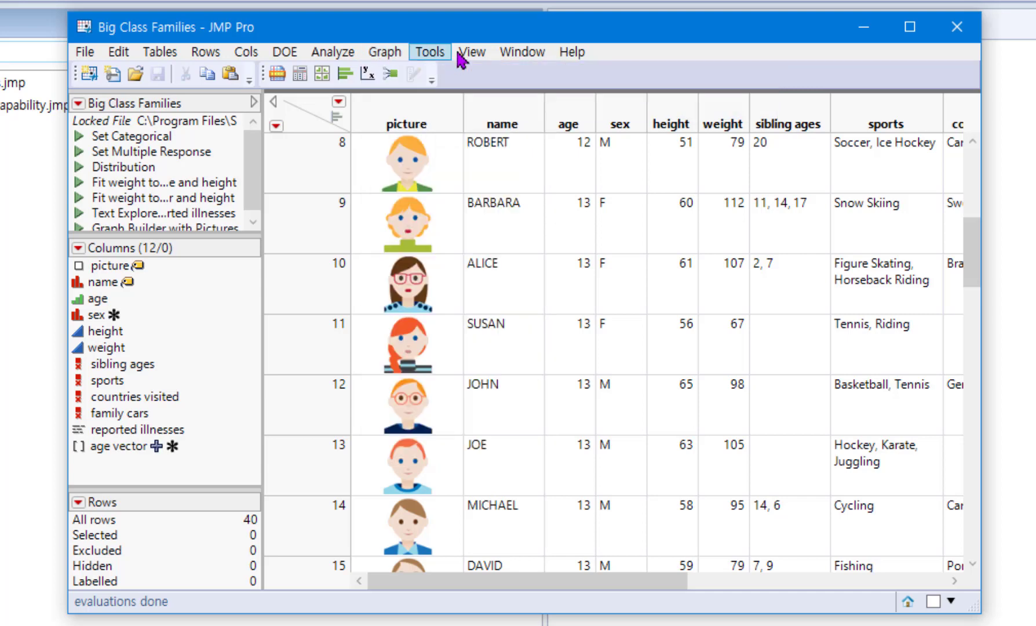
left_click(479, 52)
left_click(485, 49)
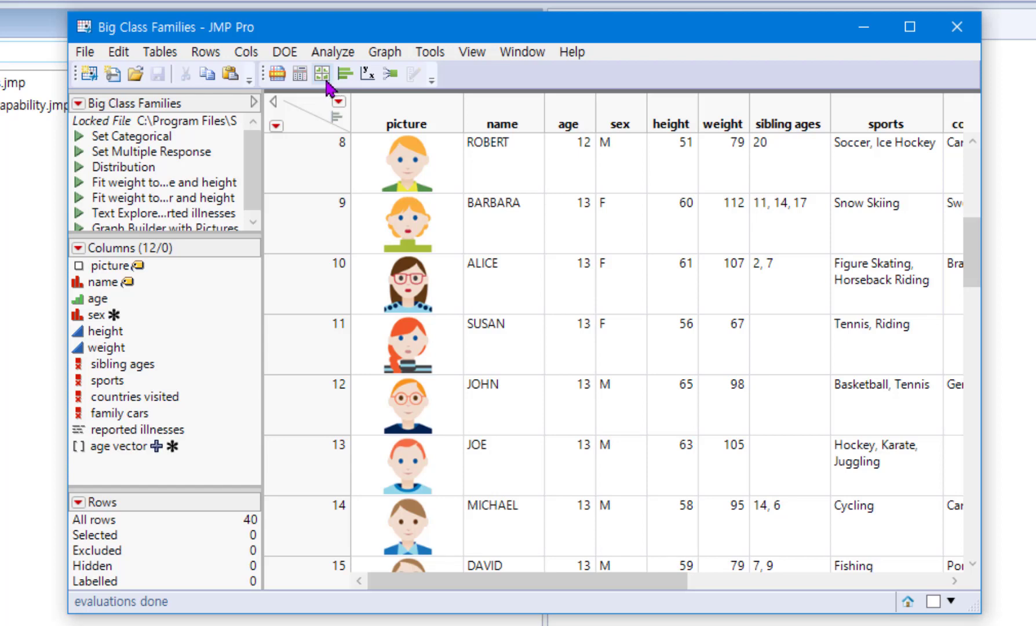
Open Graph Builder and plot weight on Y against height on X as points only, without the smoother
left_click(324, 76)
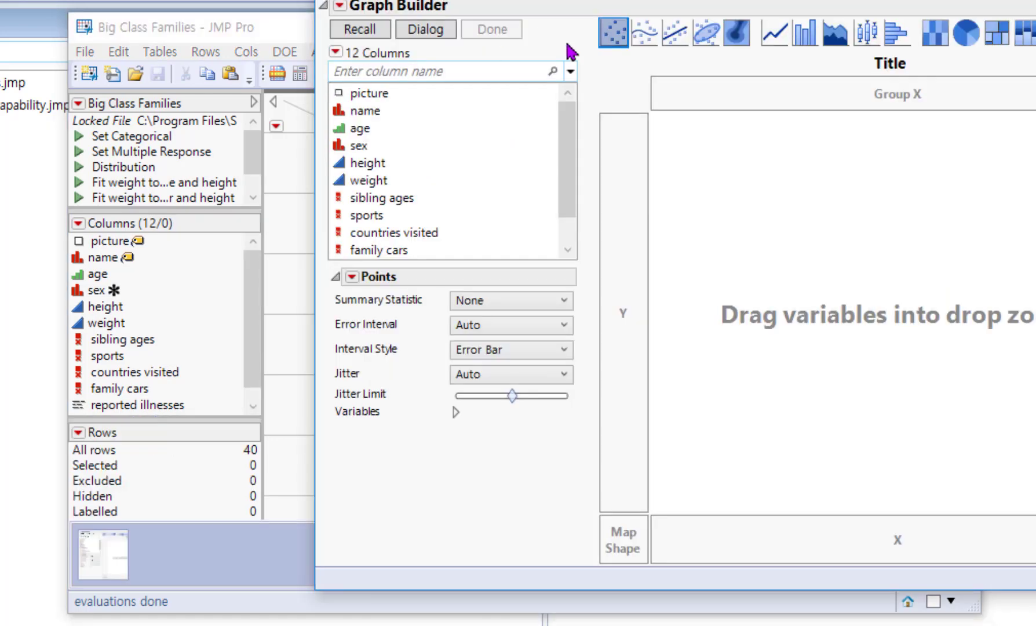
left_click_drag(697, 1, 429, 66)
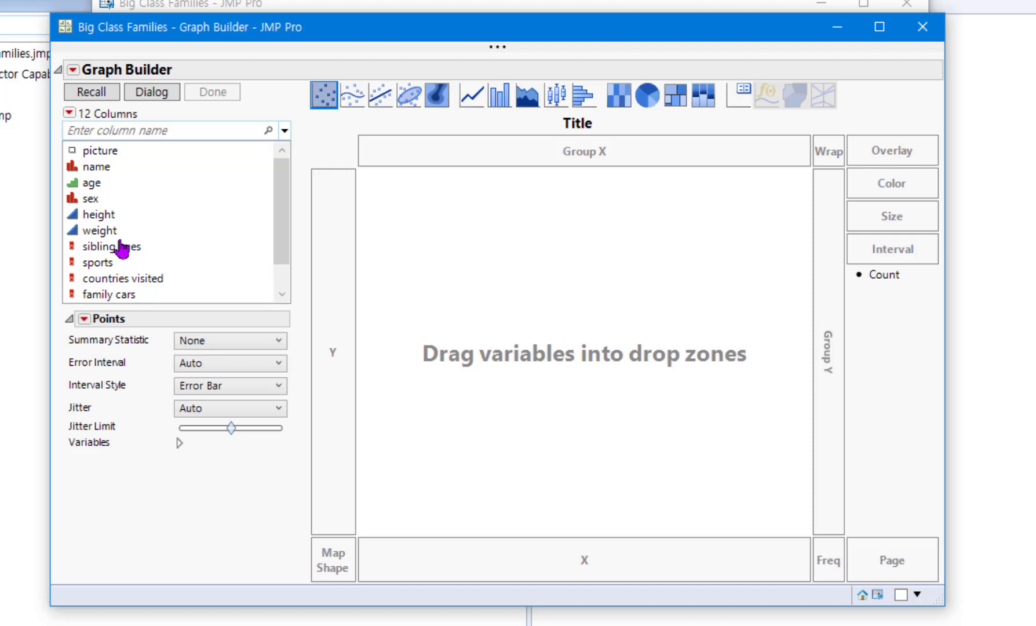
left_click(102, 217)
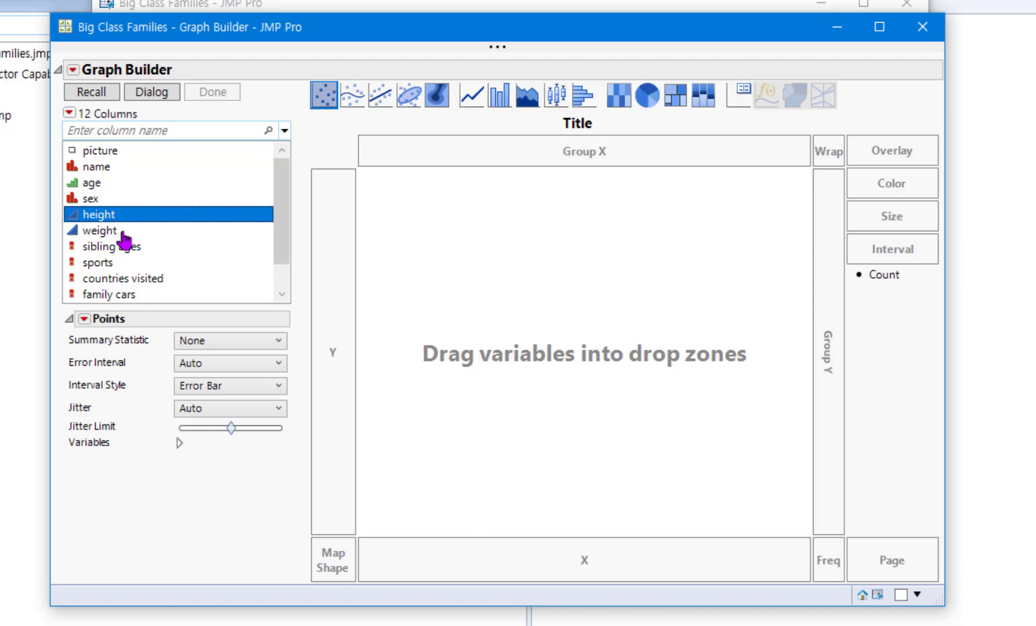
left_click_drag(123, 238, 526, 558)
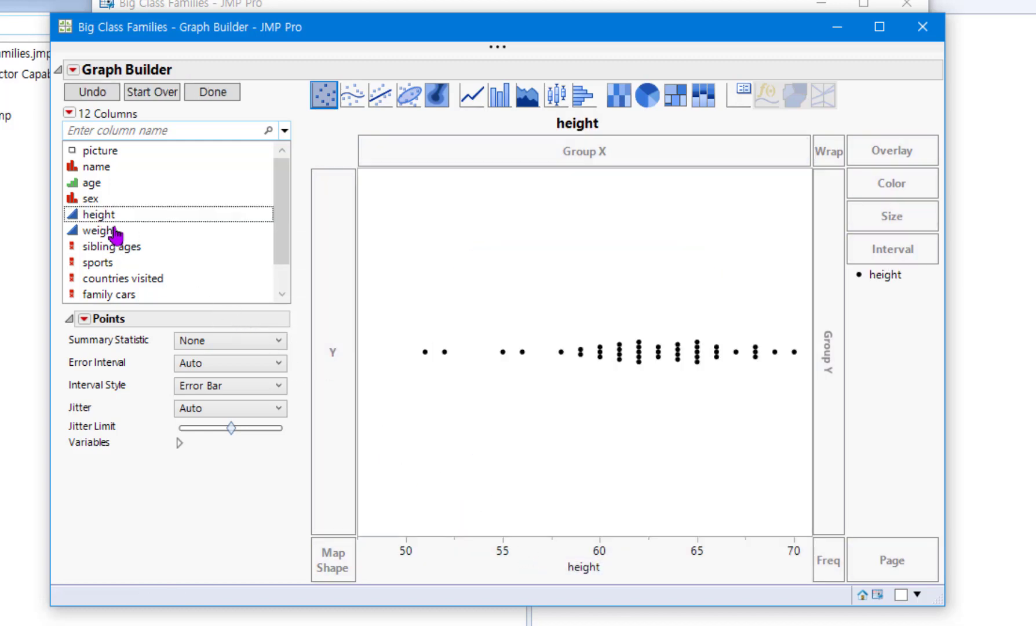
left_click_drag(116, 235, 329, 256)
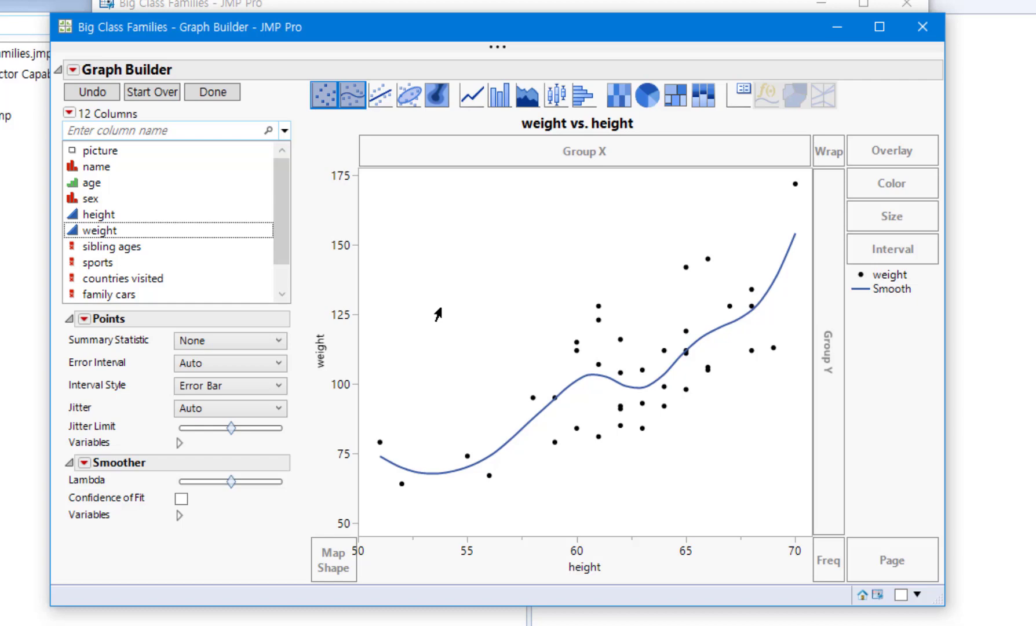
left_click(351, 95)
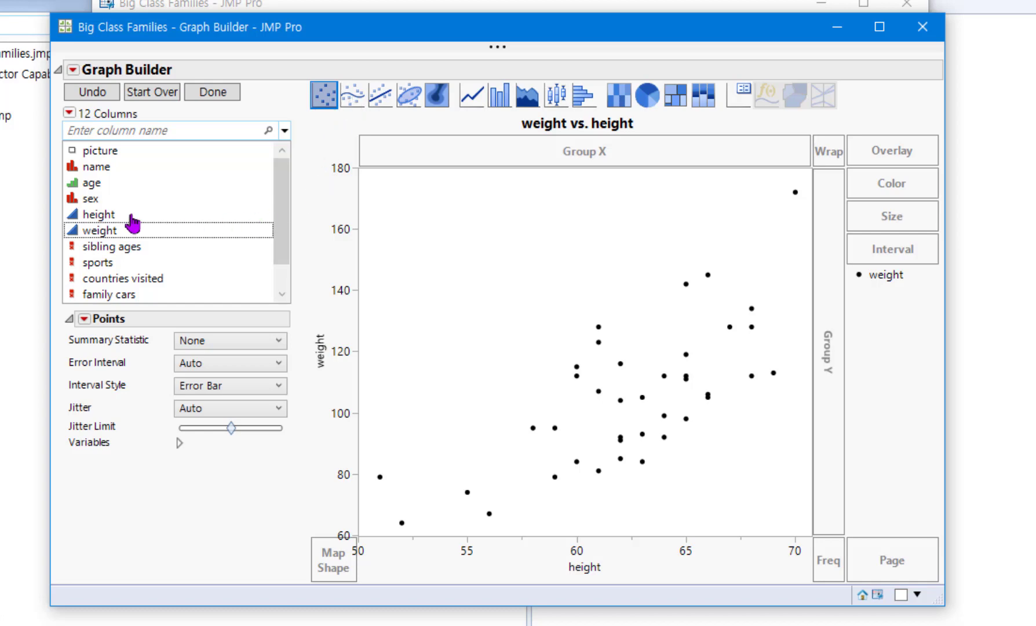
Preview sex as the Group X variable, but assign it as the Overlay variable of the weight versus height scatterplot
left_click_drag(116, 200, 236, 200)
left_click_drag(335, 185, 589, 146)
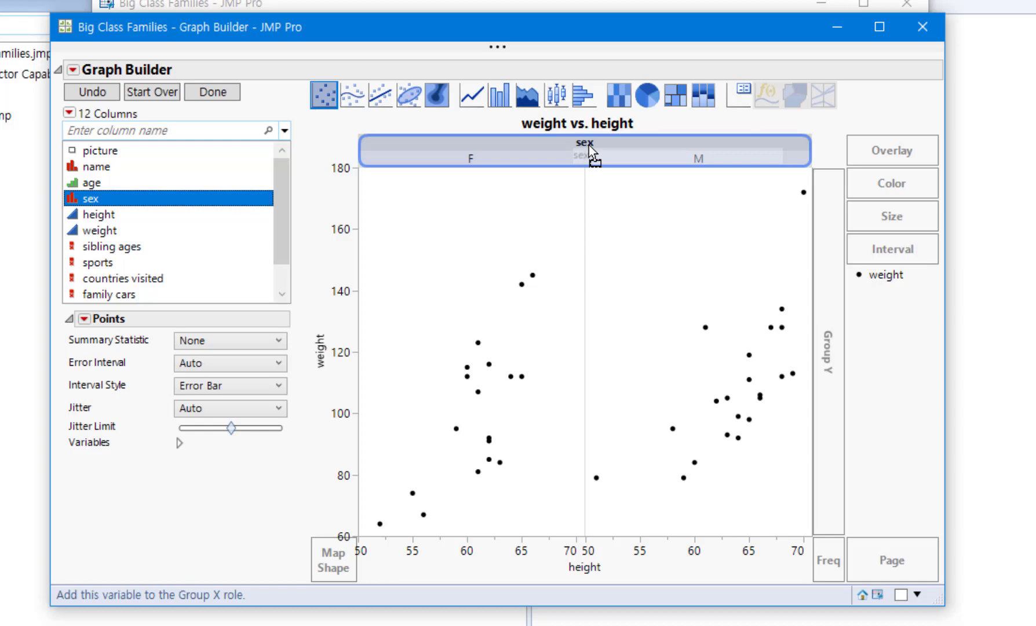
left_click_drag(590, 148, 908, 149)
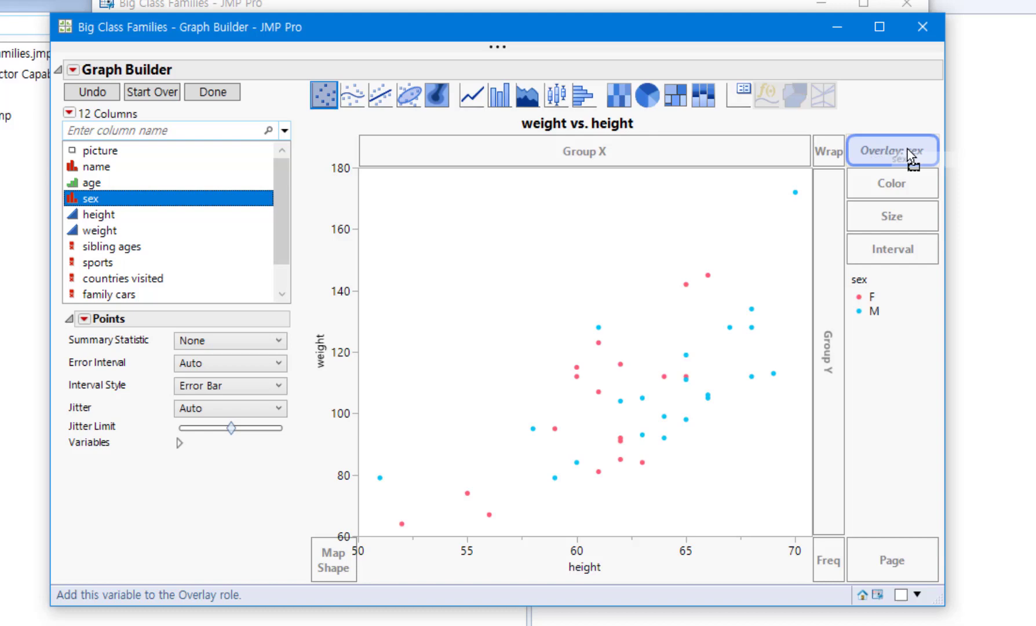
left_click_drag(908, 149, 908, 149)
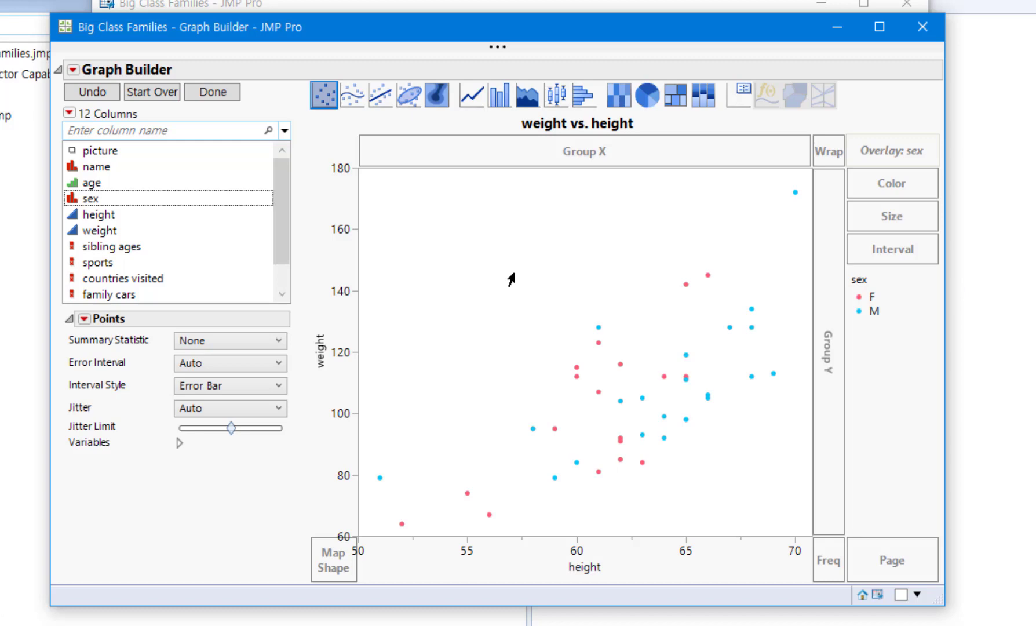
Add a linear line of fit for each sex, with the equation and R² statistics displayed on the graph
left_click(383, 97)
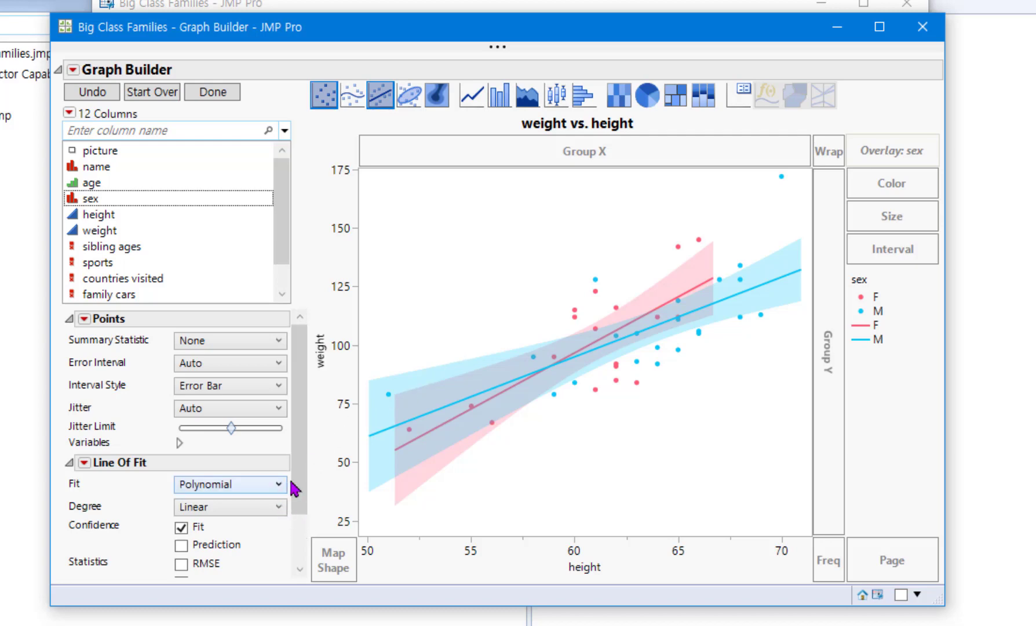
left_click_drag(302, 488, 313, 530)
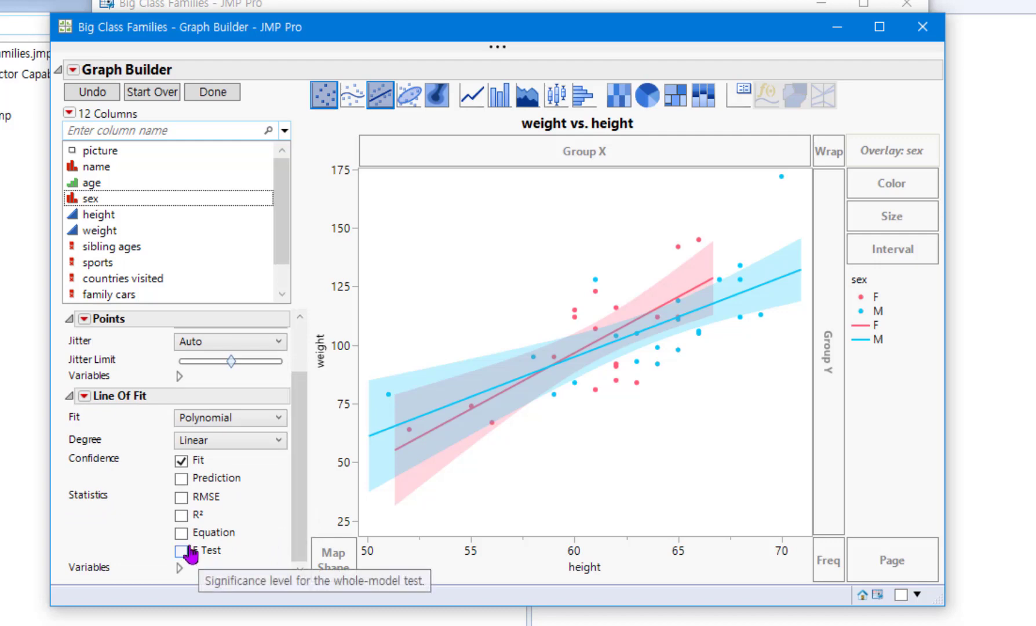
left_click(181, 533)
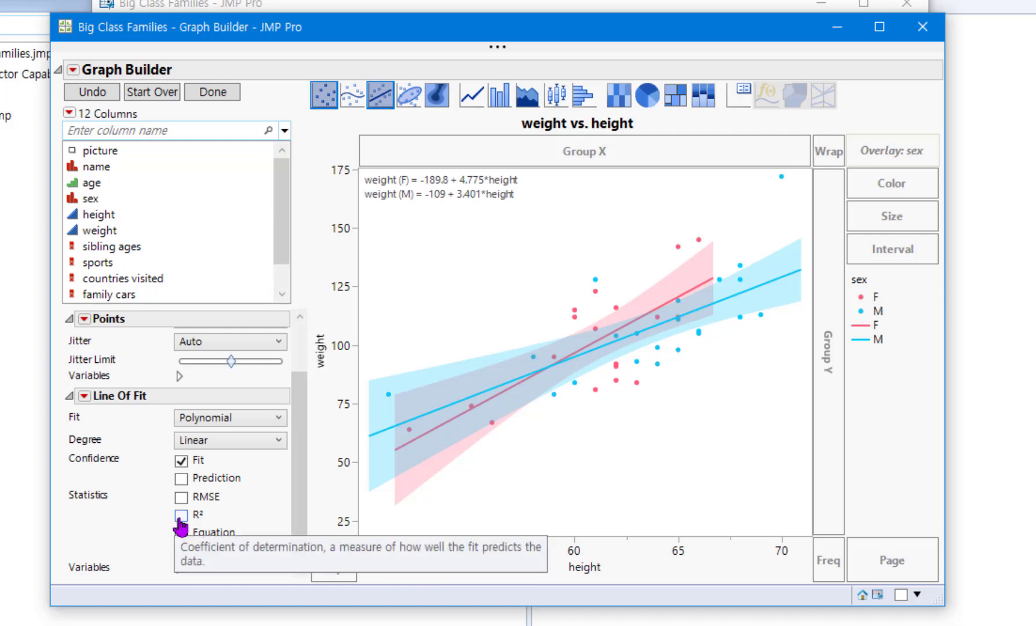
left_click(181, 514)
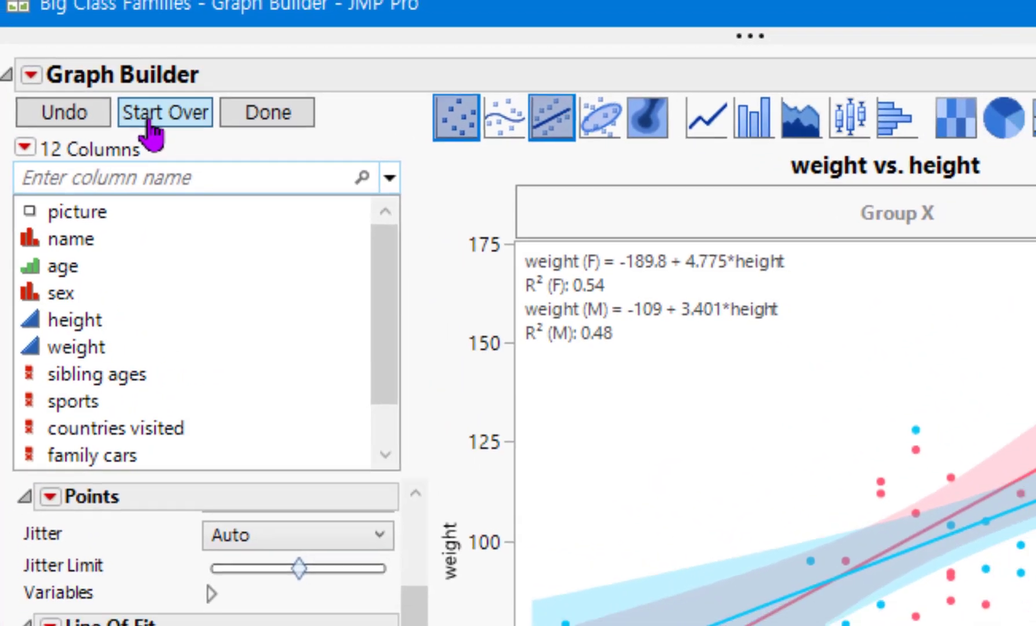
Start the graph over and plot height on Y by sex on X, first as box plots and finally as histograms
left_click(151, 116)
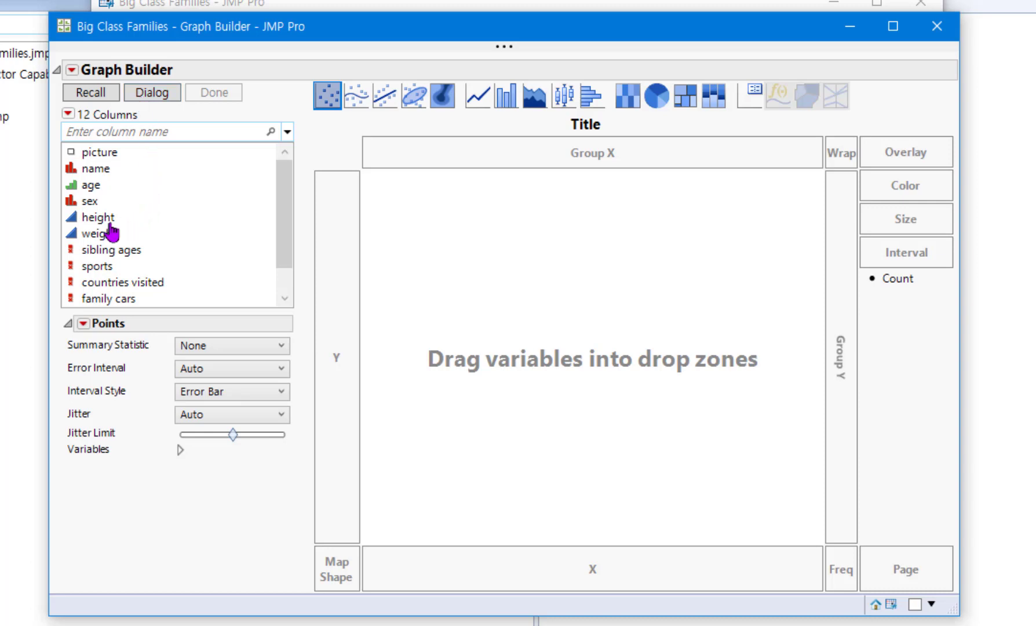
left_click_drag(110, 225, 330, 252)
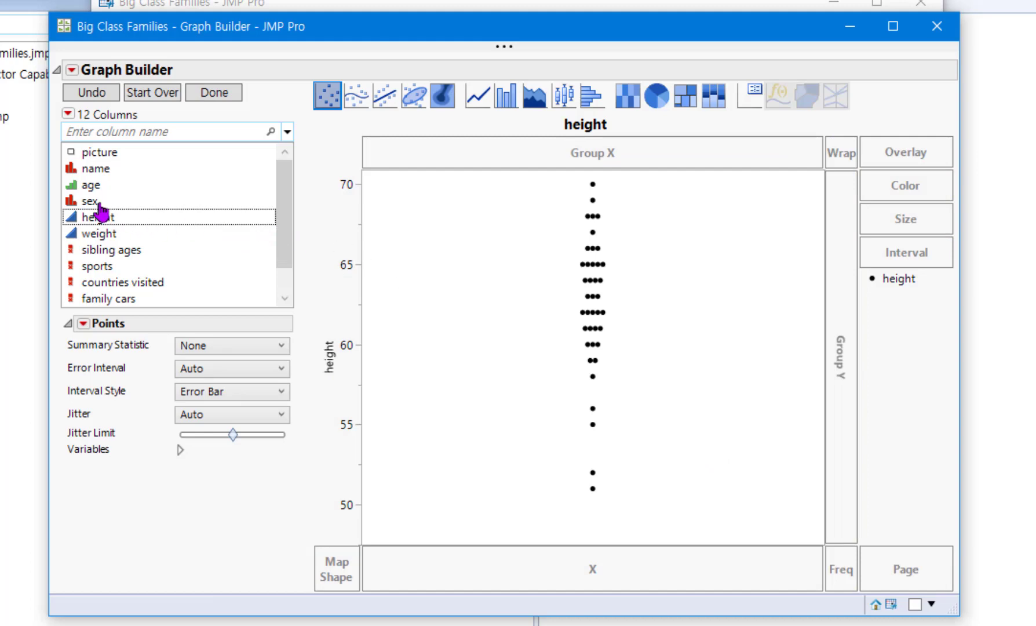
left_click_drag(99, 204, 543, 573)
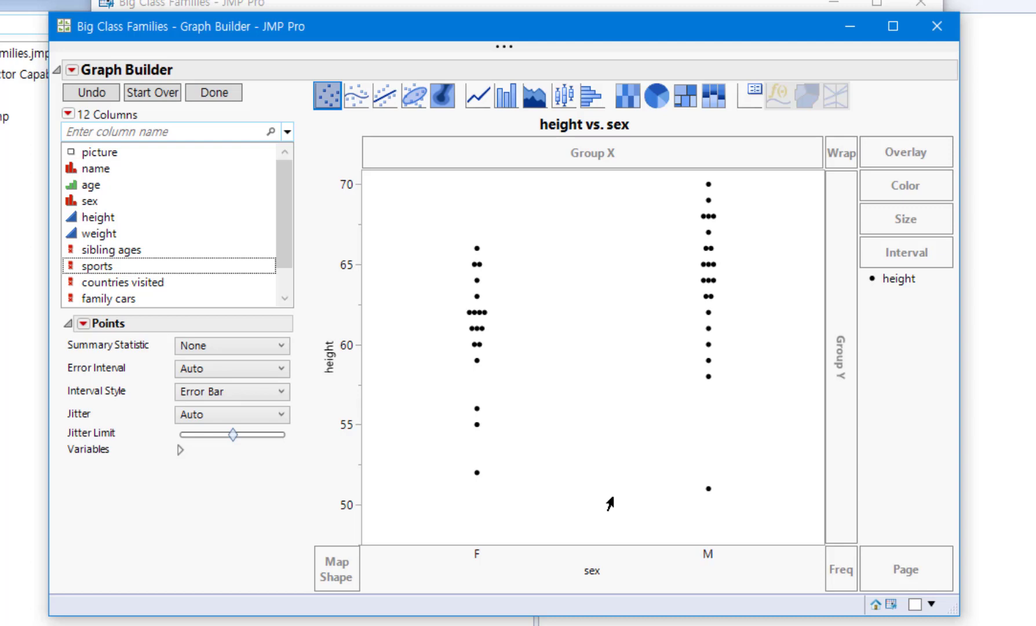
left_click(562, 95)
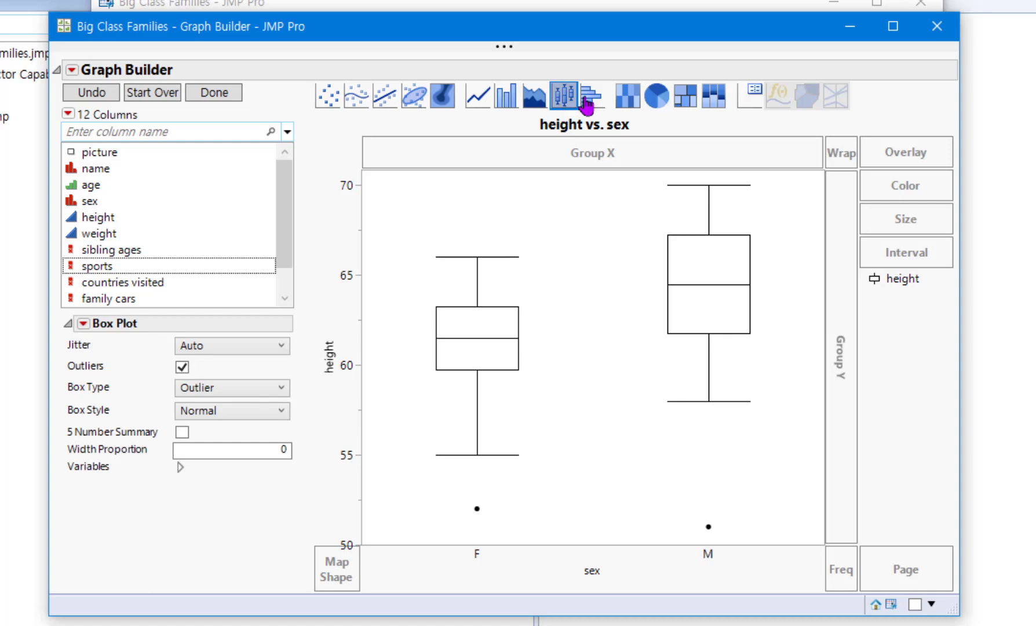
left_click(586, 102)
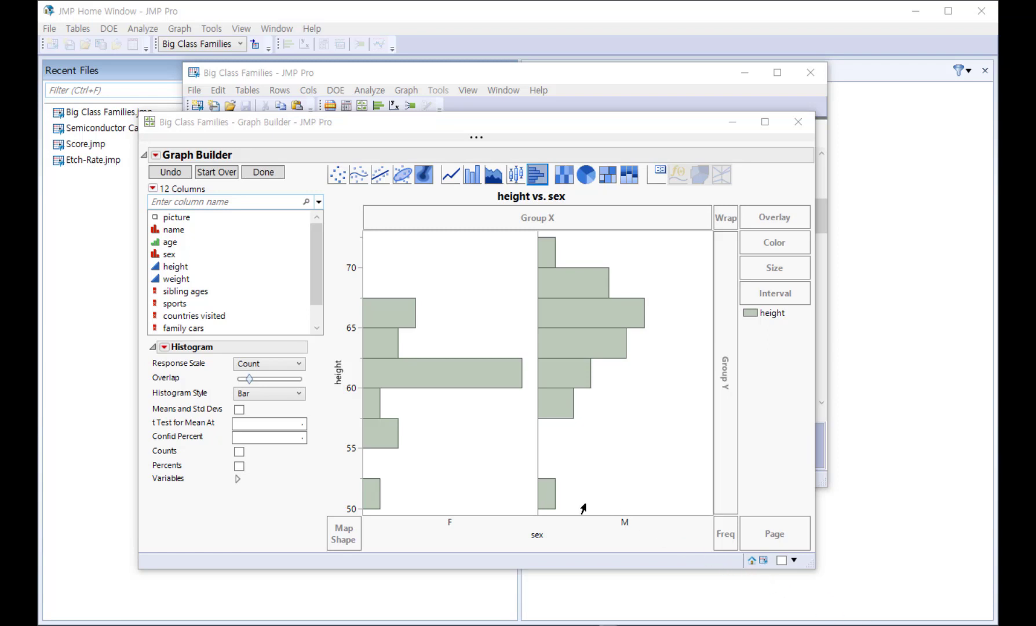
Start the graph over and build a bar chart with name on X and height on Y
left_click(216, 172)
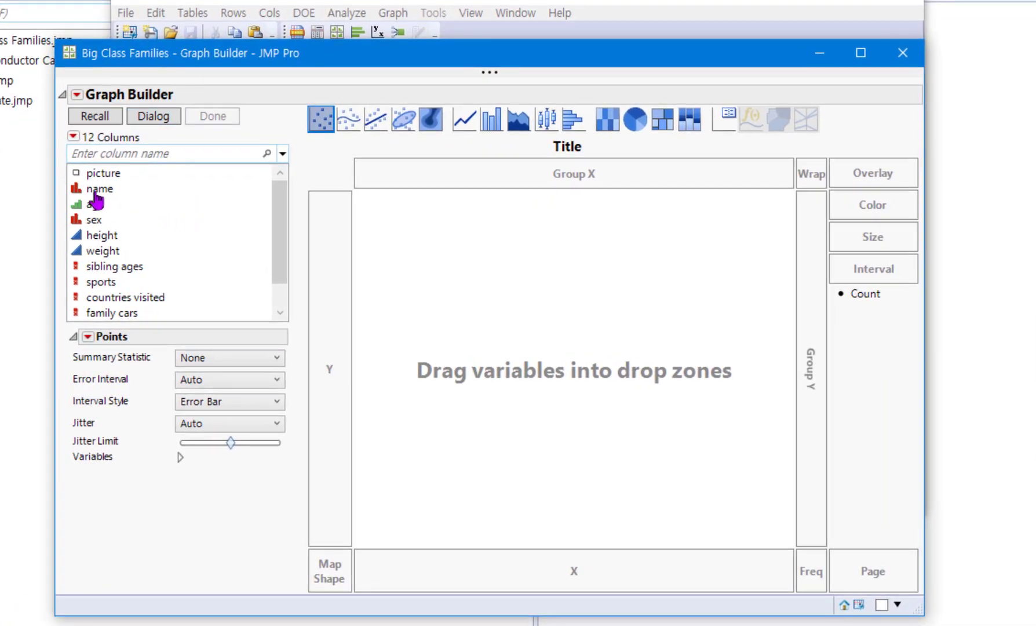
left_click_drag(95, 197, 570, 561)
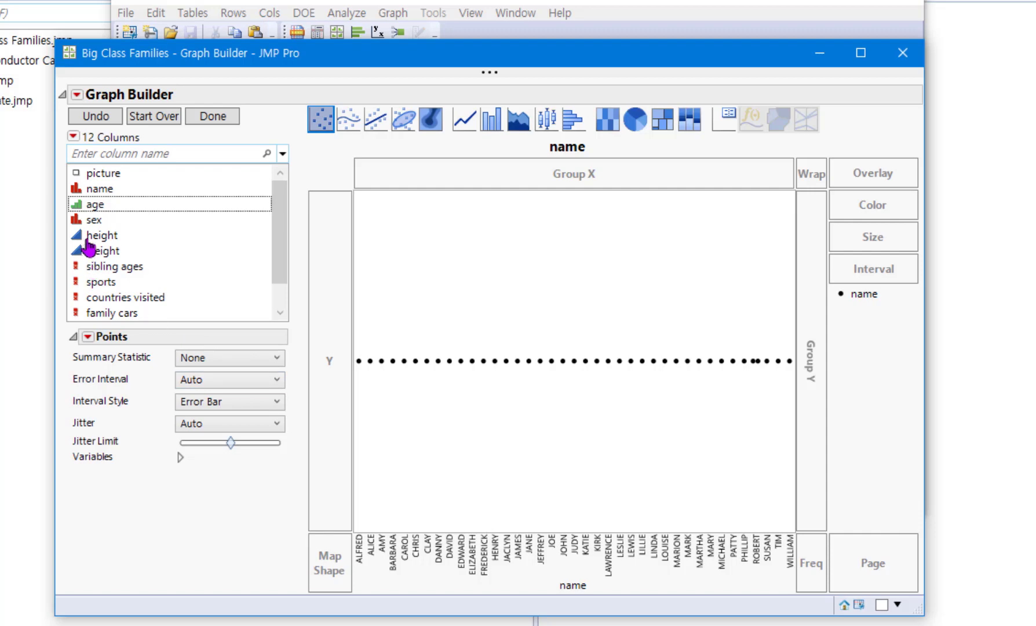
left_click_drag(87, 238, 327, 288)
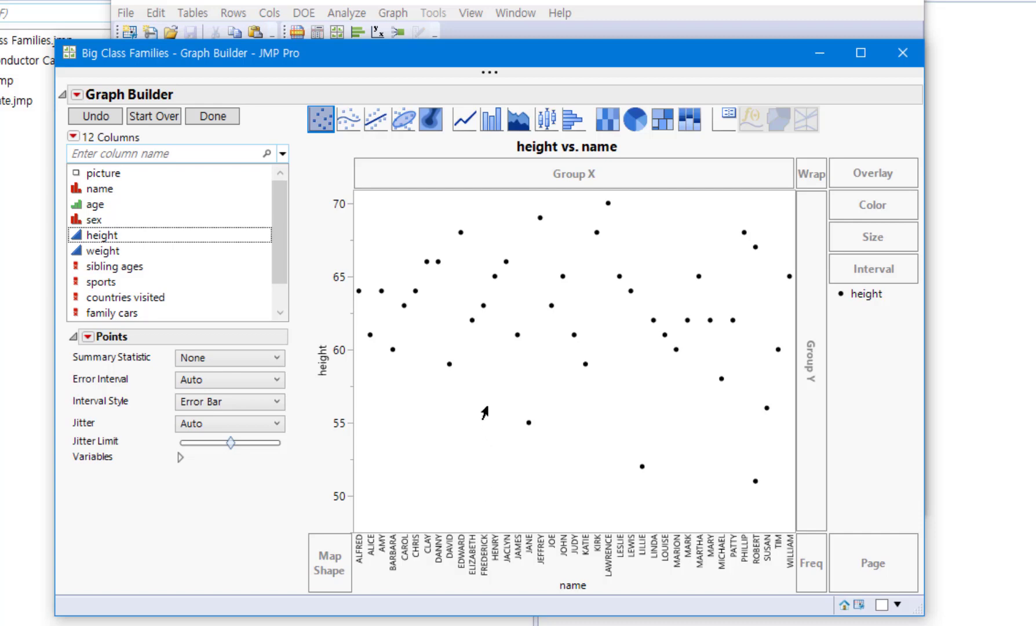
left_click(489, 131)
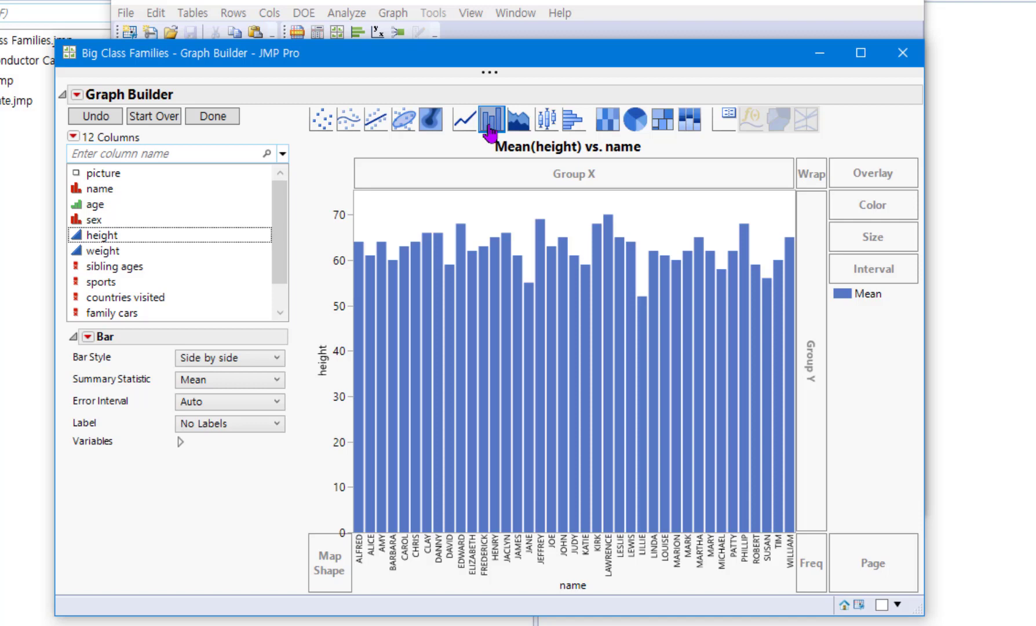
Order the names by height, descending, and rescale the height axis to run from 0 to above 80
right_click(470, 557)
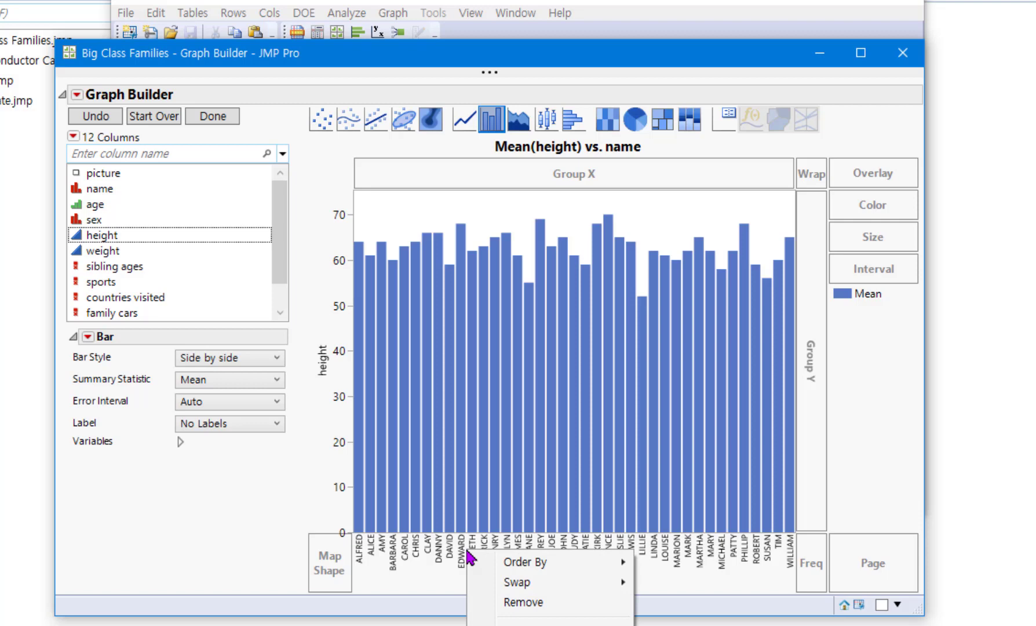
mouse_move(537, 562)
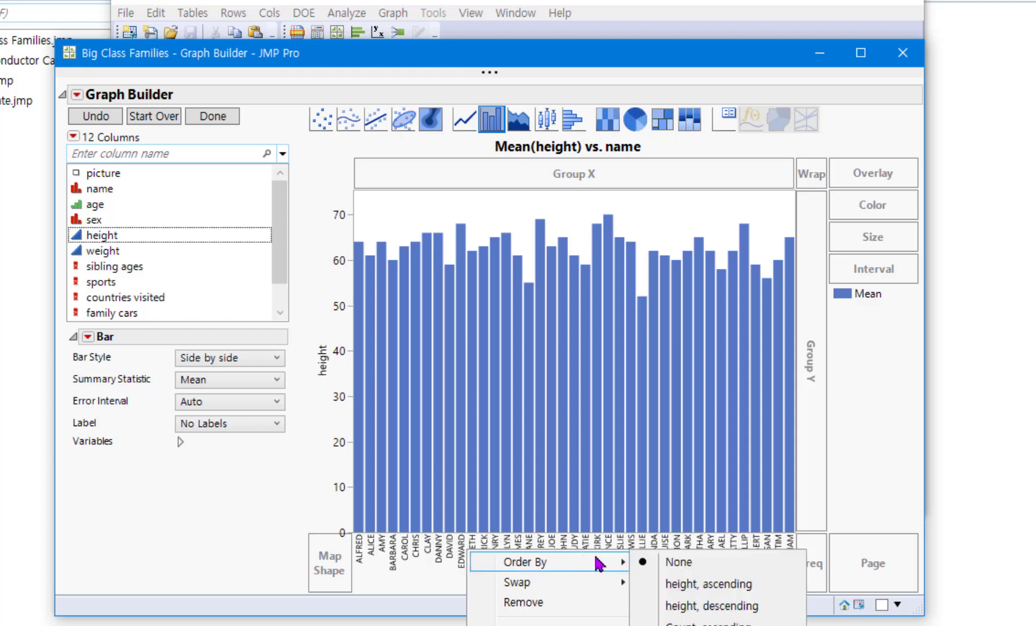
left_click(710, 612)
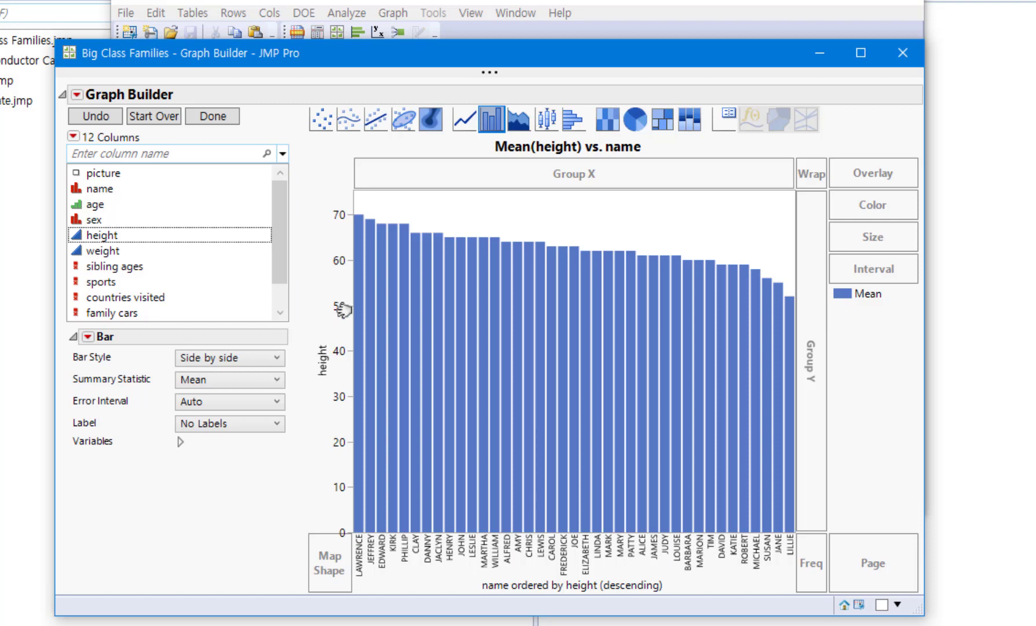
mouse_move(342, 303)
left_mouse_down()
mouse_move(344, 278)
mouse_move(344, 340)
mouse_move(343, 291)
mouse_move(344, 308)
left_mouse_up()
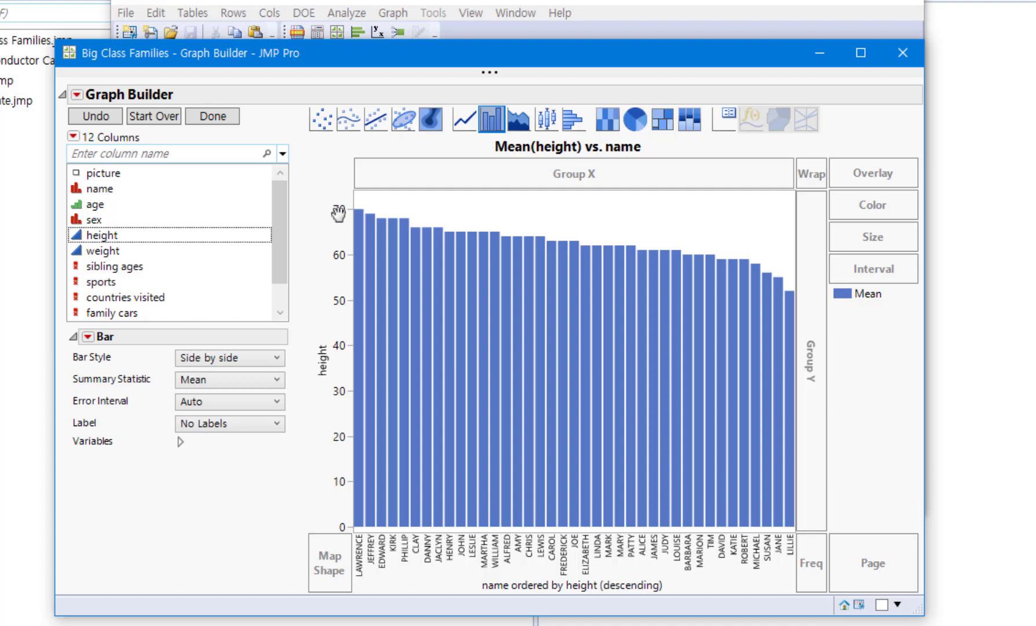
left_click_drag(339, 213, 339, 280)
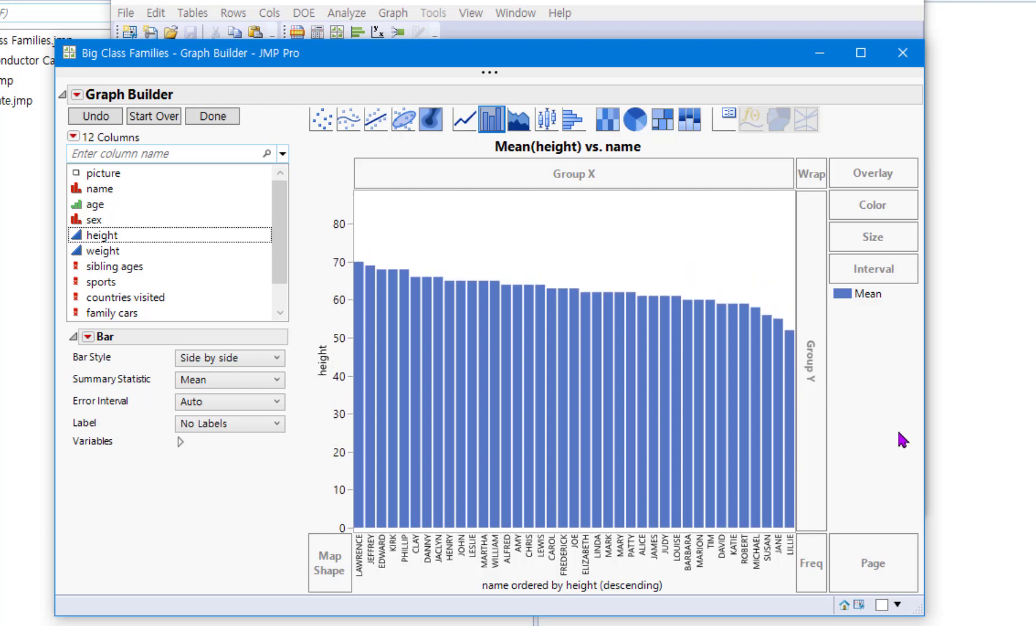